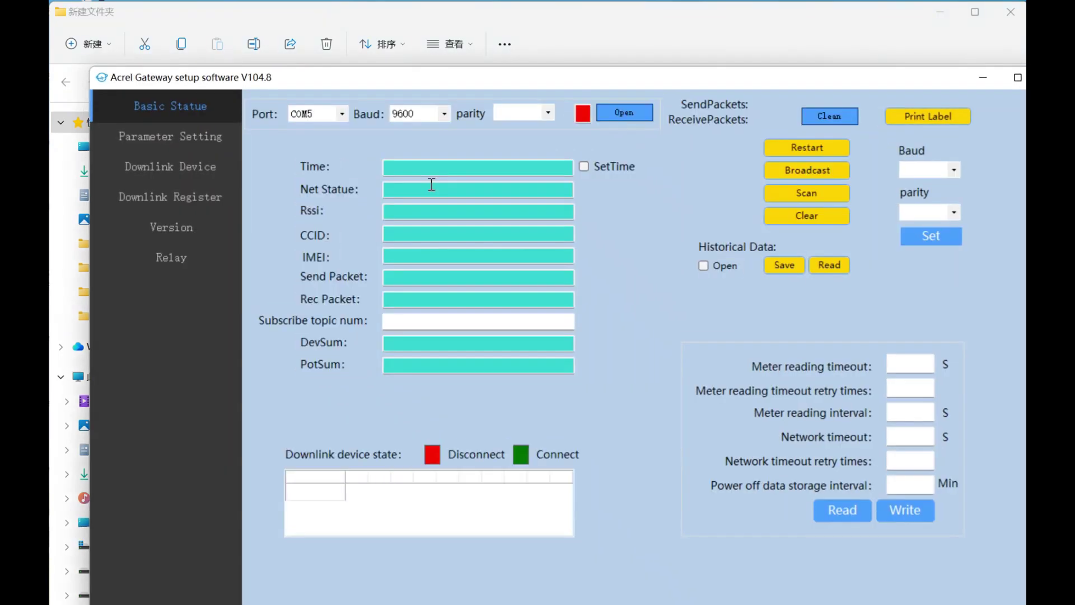
- Connect to the gateway by opening COM5 at 9600 baud with no parity
drag(423, 77, 382, 18)
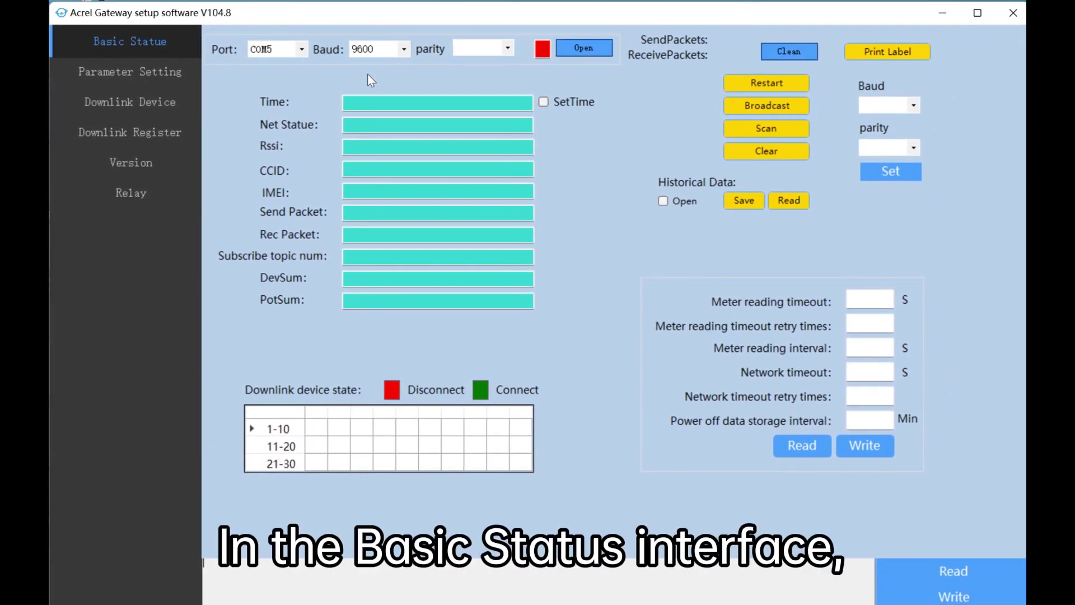
click(300, 48)
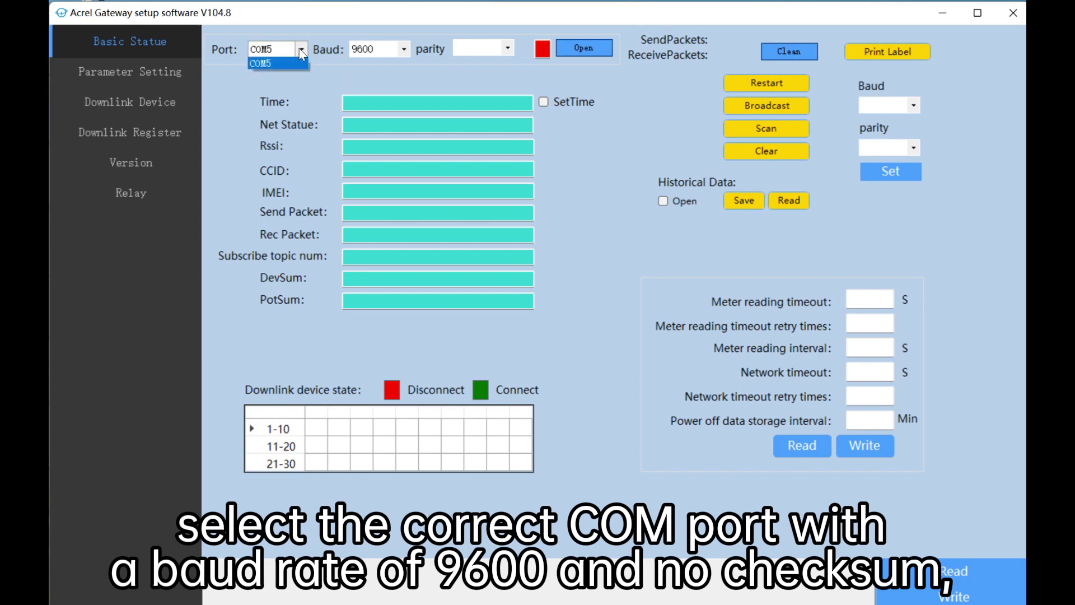
click(404, 49)
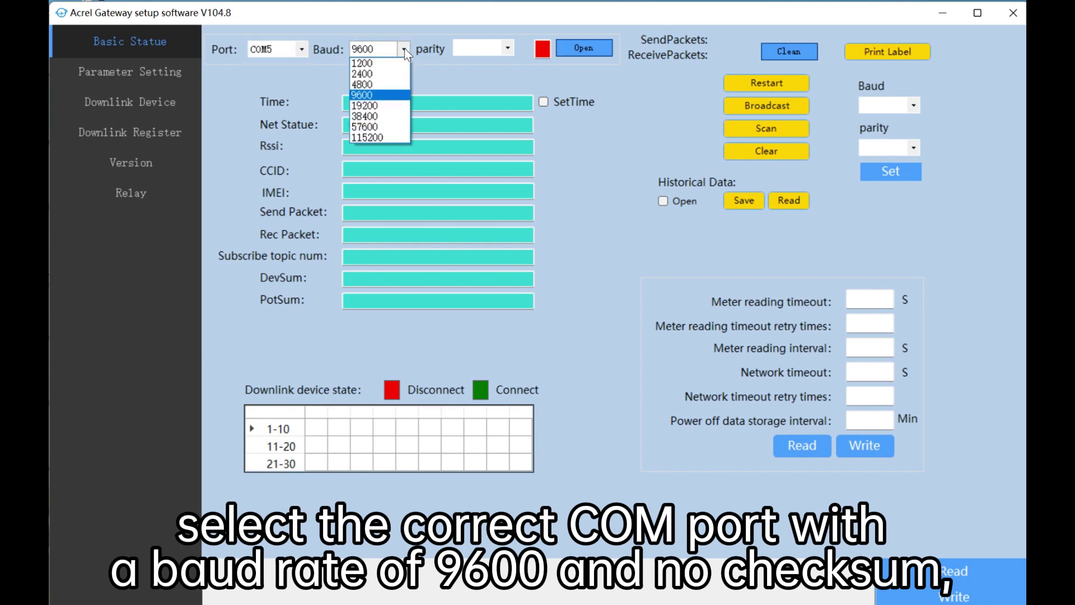
click(404, 48)
click(508, 49)
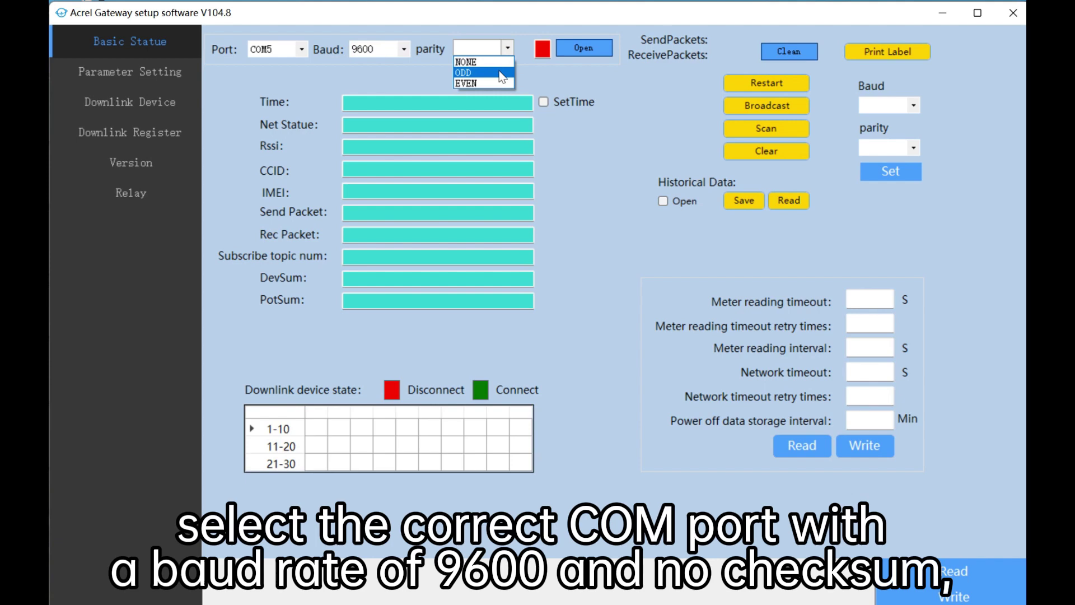
click(499, 64)
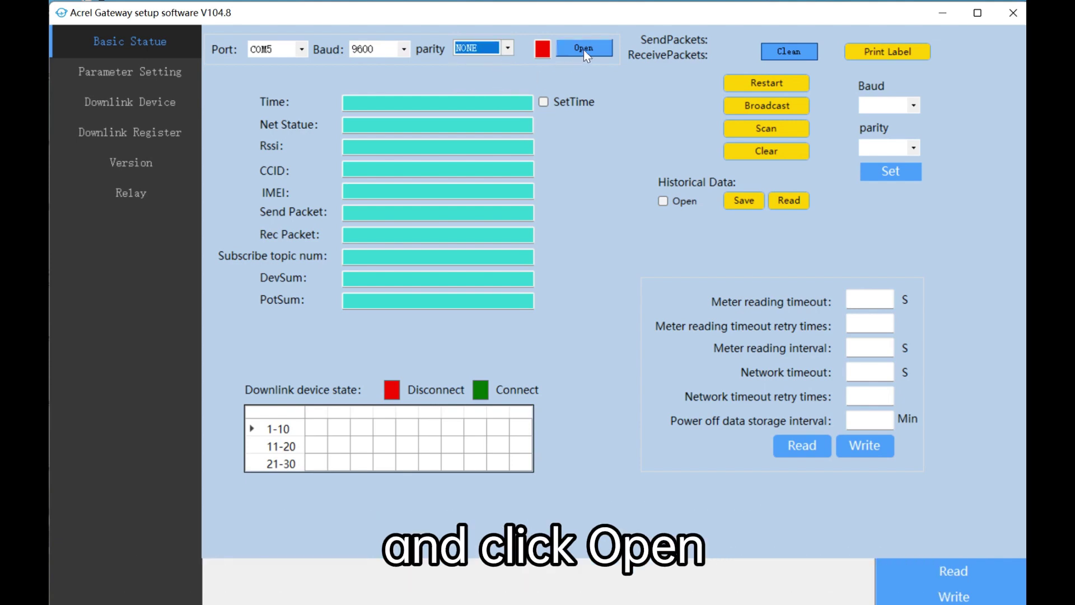
click(584, 49)
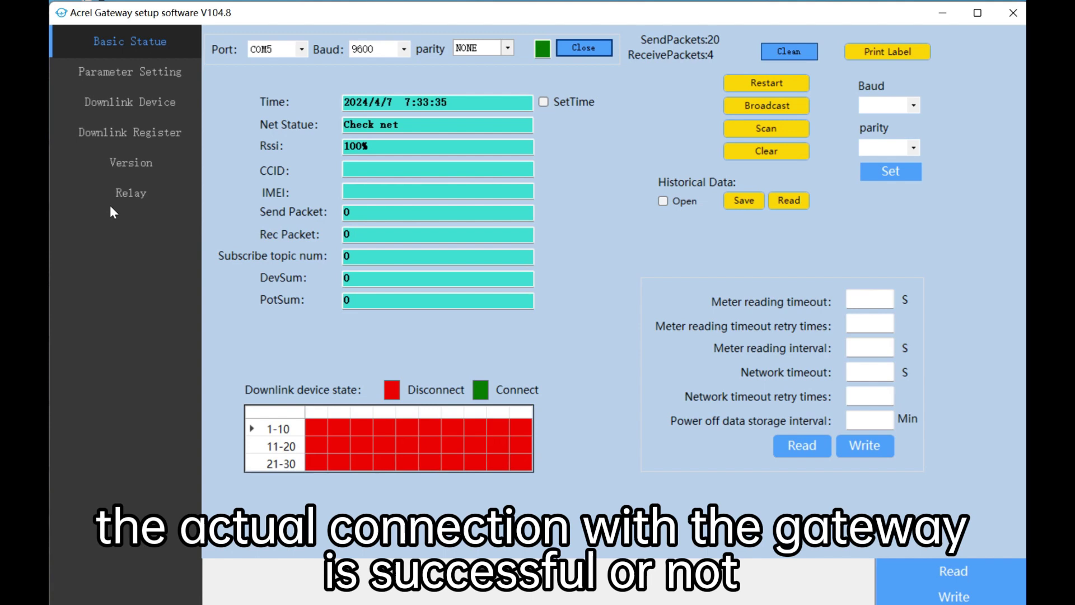
- Read the gateway firmware version on the Version page: soft code 1968, app version 1020
click(118, 162)
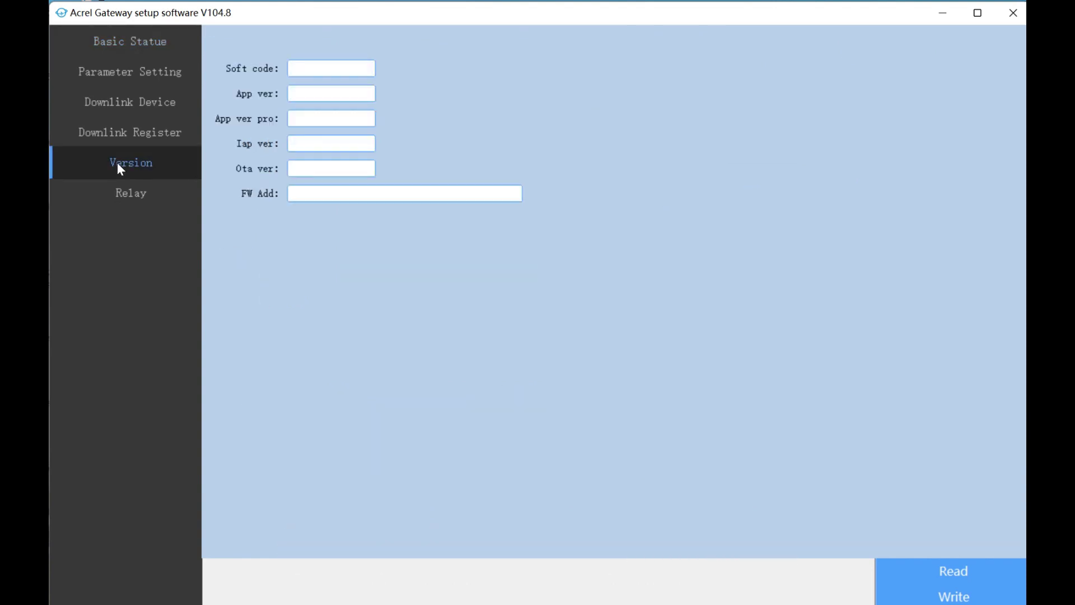
click(930, 577)
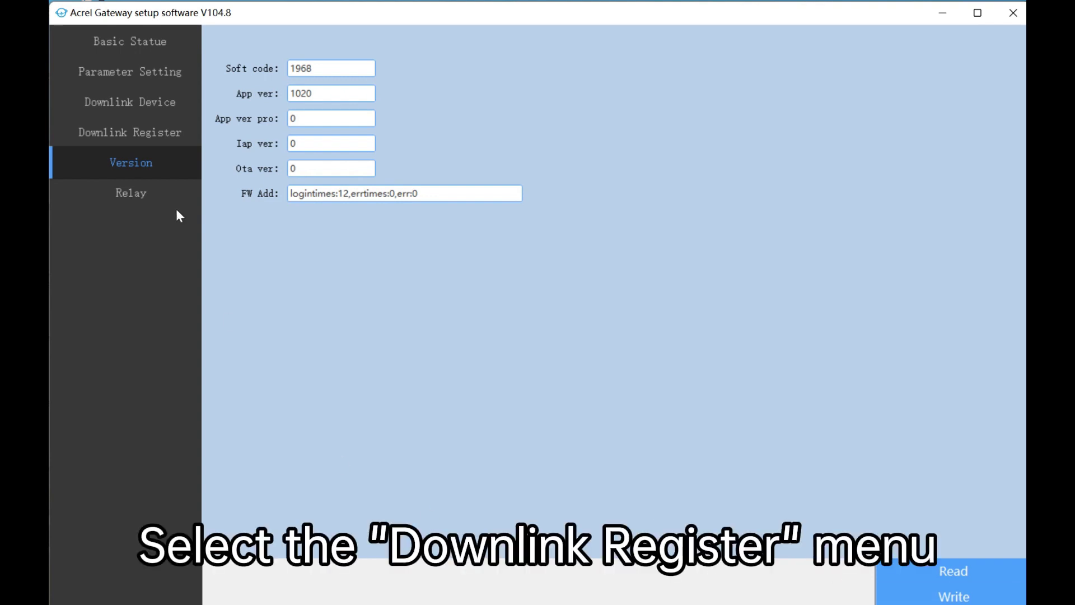
- Read the downlink register templates (ADL400 in template 1), then select empty template 3
click(141, 132)
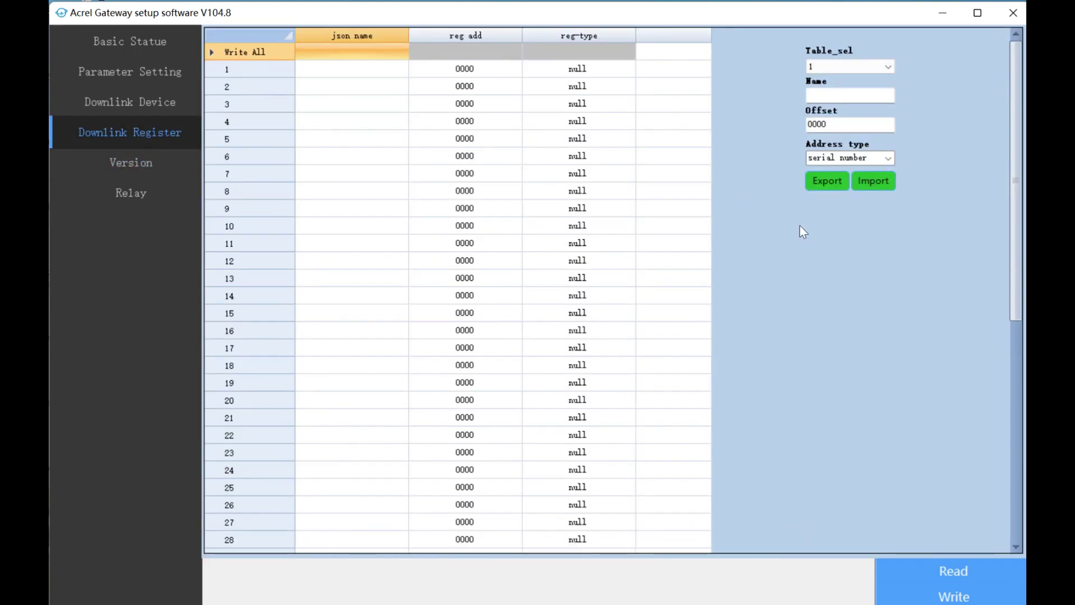
click(941, 577)
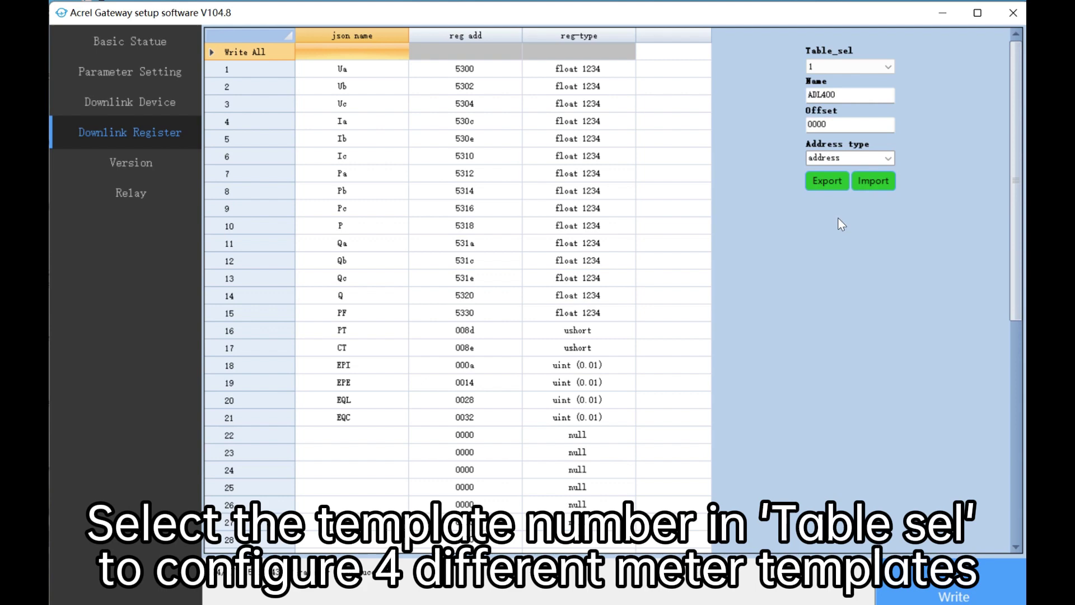
click(892, 67)
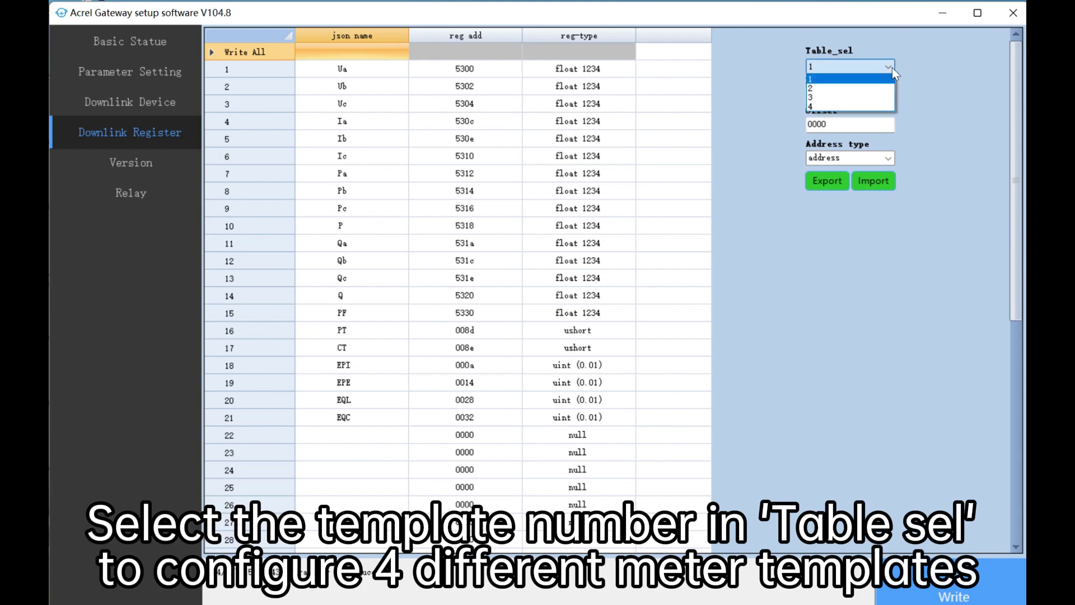
click(881, 98)
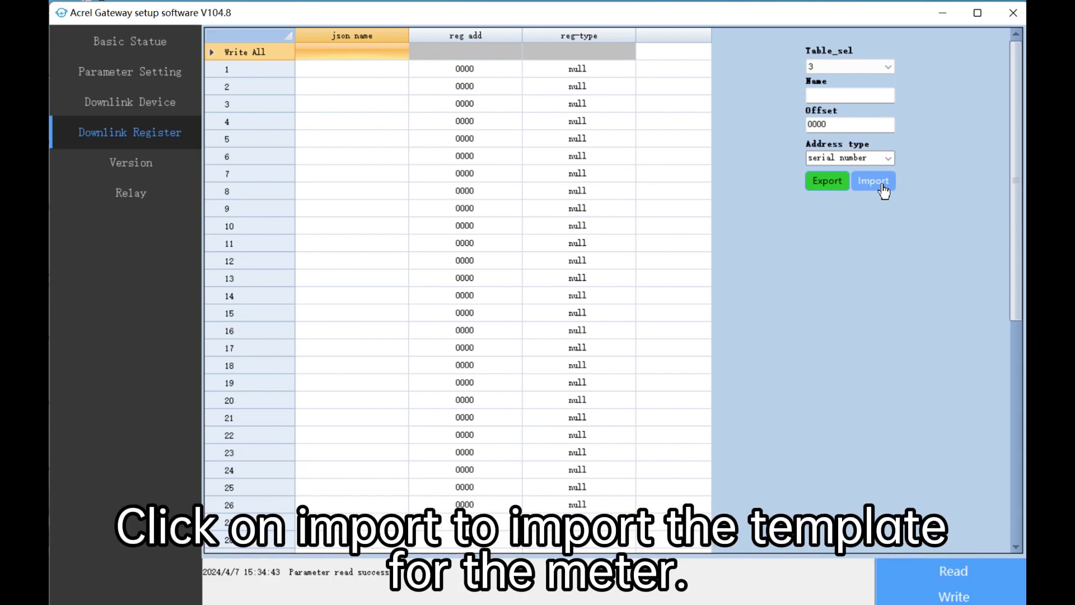
- Import ADL200_V1.0.xls into template 3 and write it to the gateway
click(874, 180)
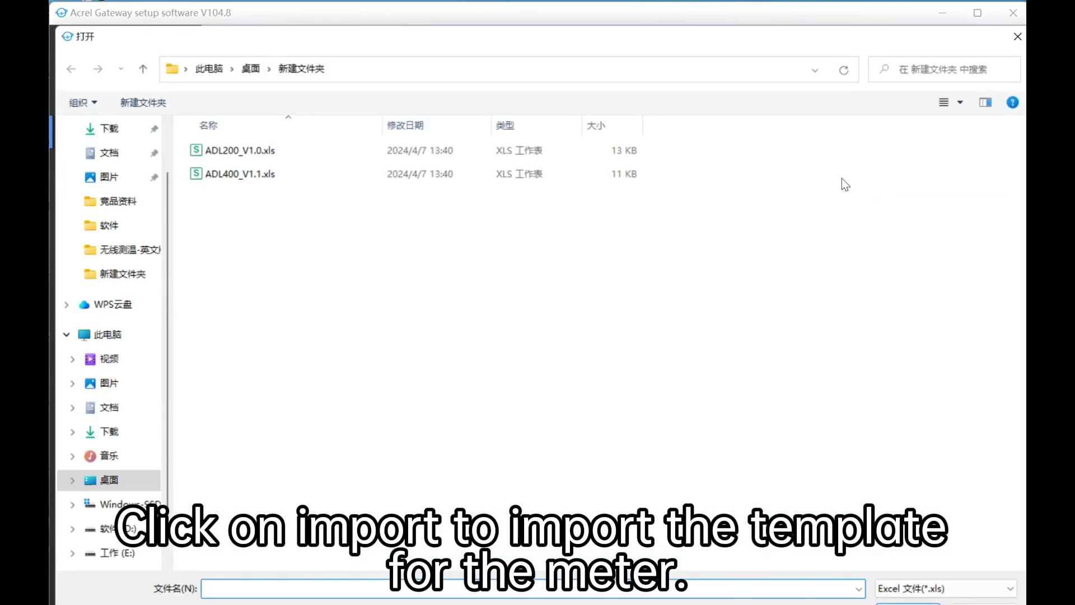
click(318, 155)
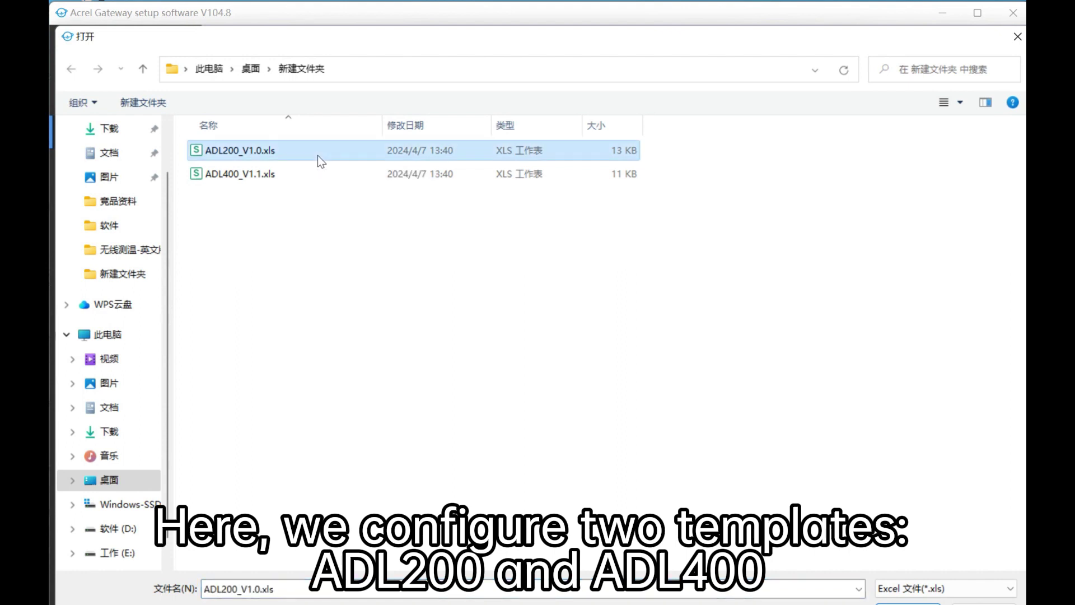
double_click(317, 156)
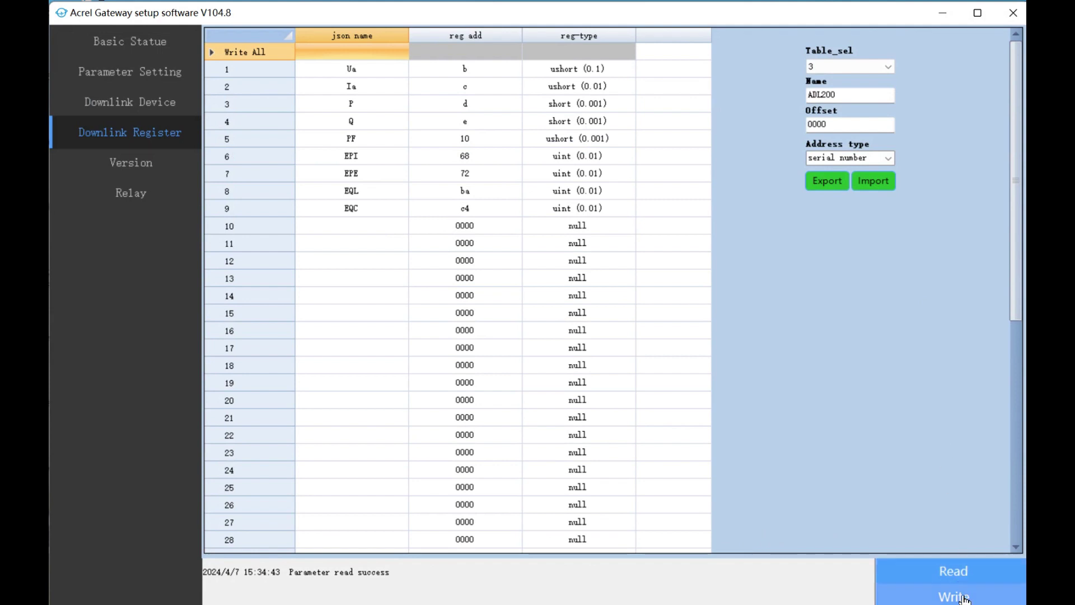
click(966, 599)
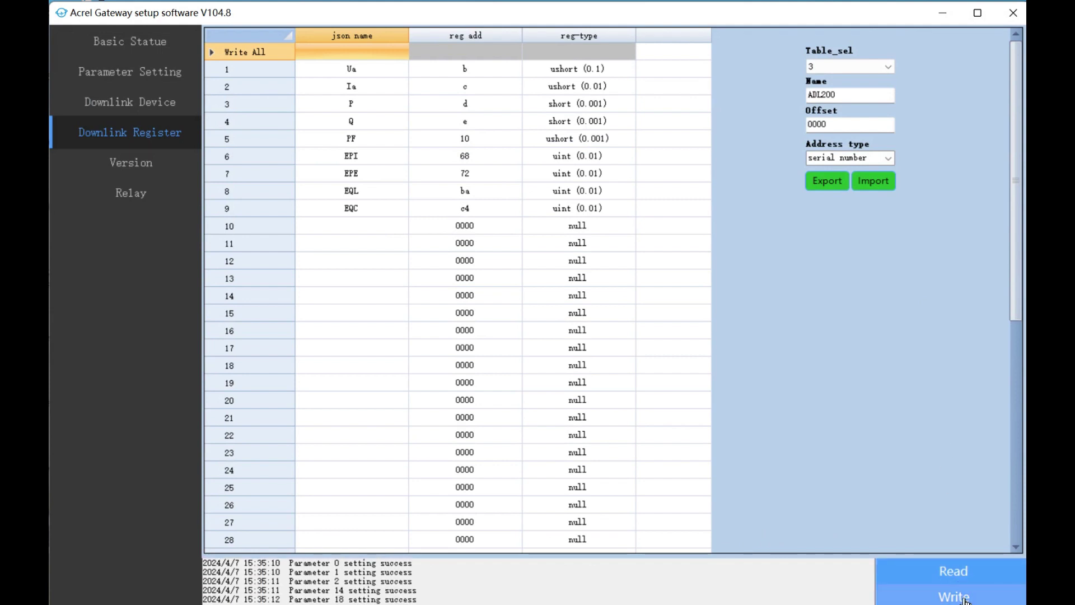
- Select template 4, import ADL400_V1.1.xls into it, and write it to the gateway
click(887, 66)
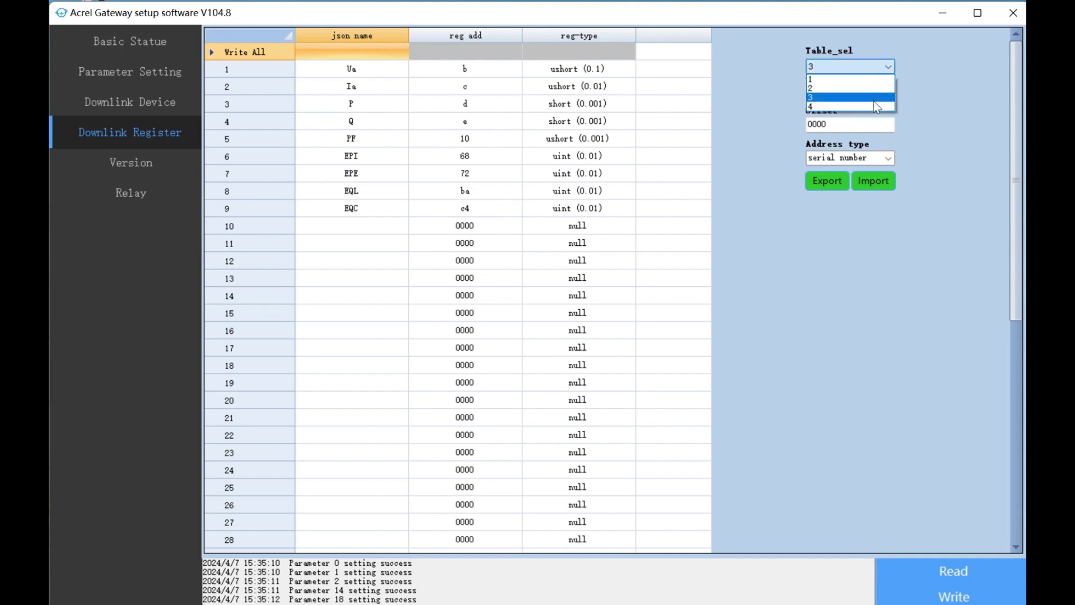
click(877, 108)
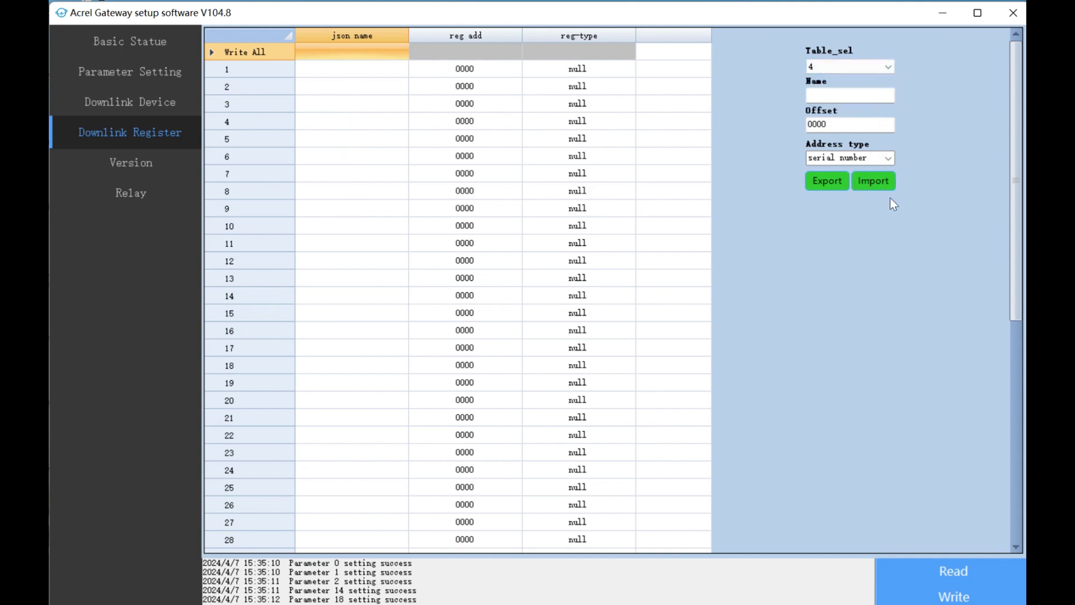
click(874, 181)
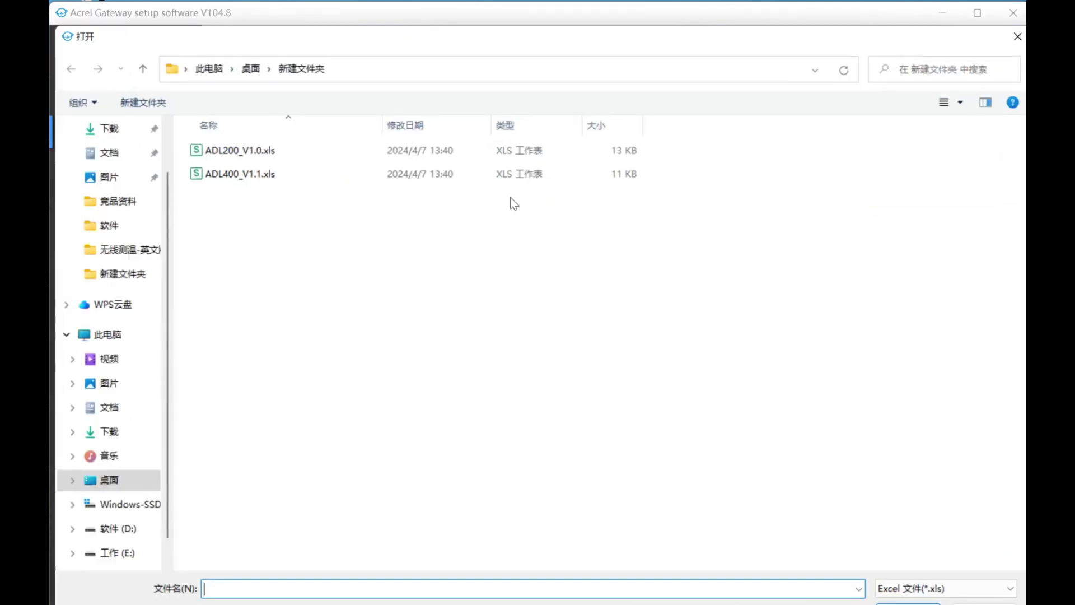
double_click(295, 177)
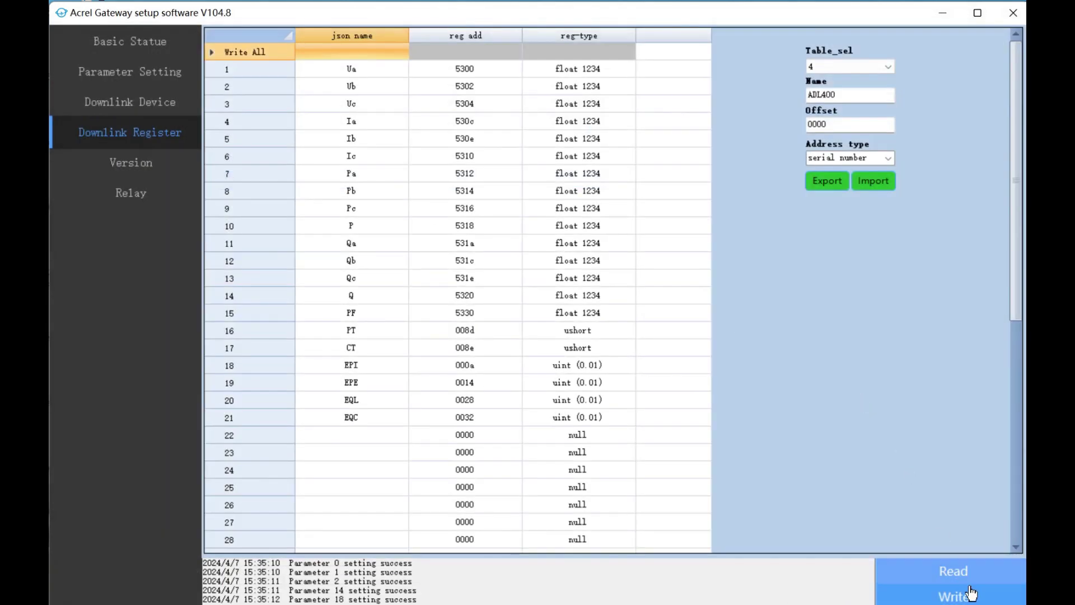
click(980, 598)
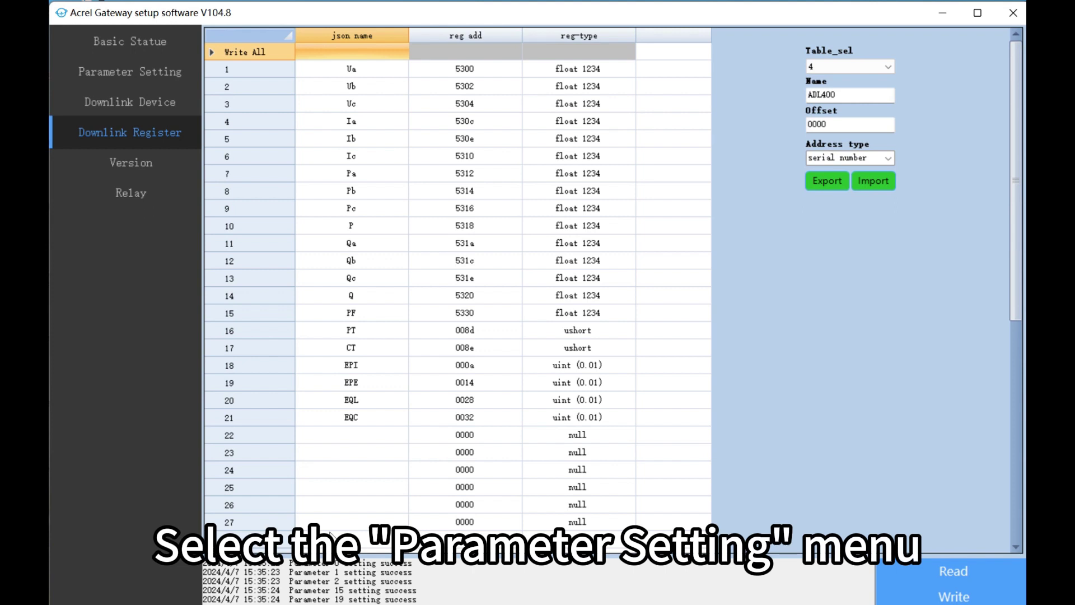
- Read the gateway parameters (server 3.122.67.29, port 1883) and enable APN with 30-byte length
click(159, 80)
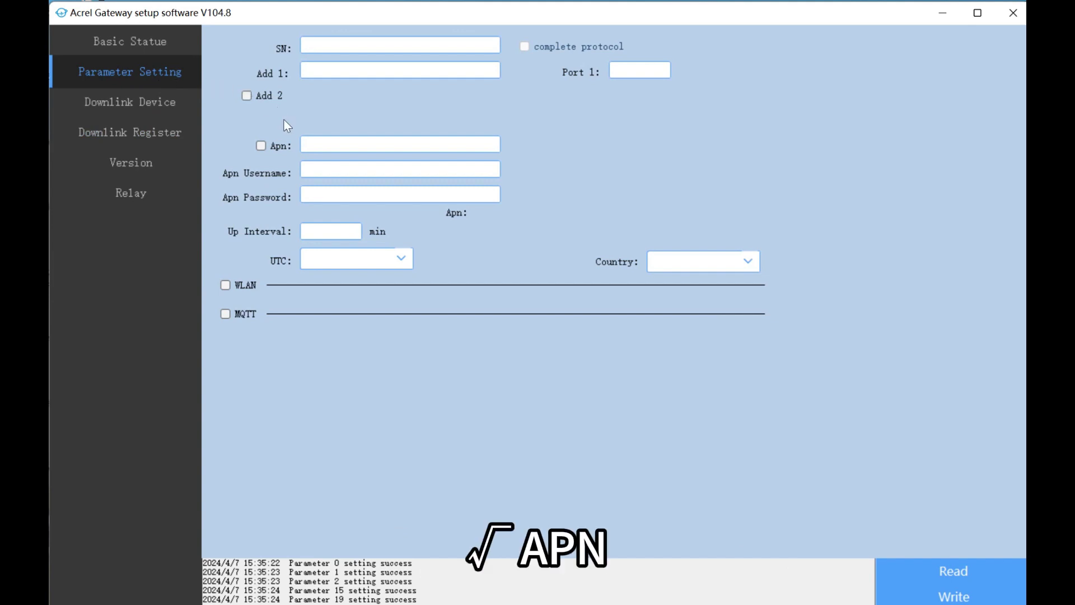
click(953, 571)
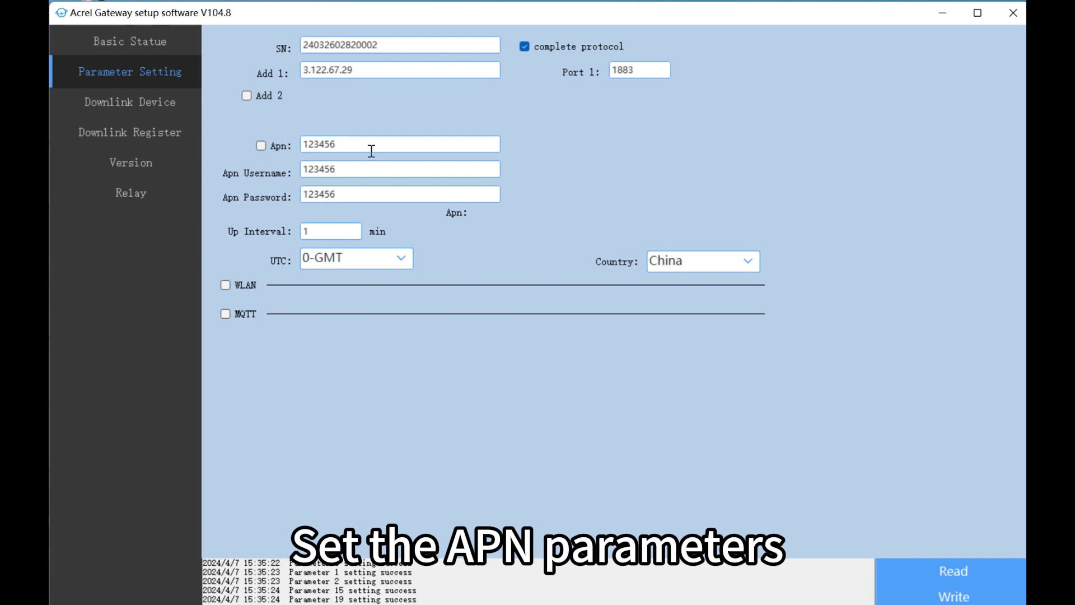
click(261, 145)
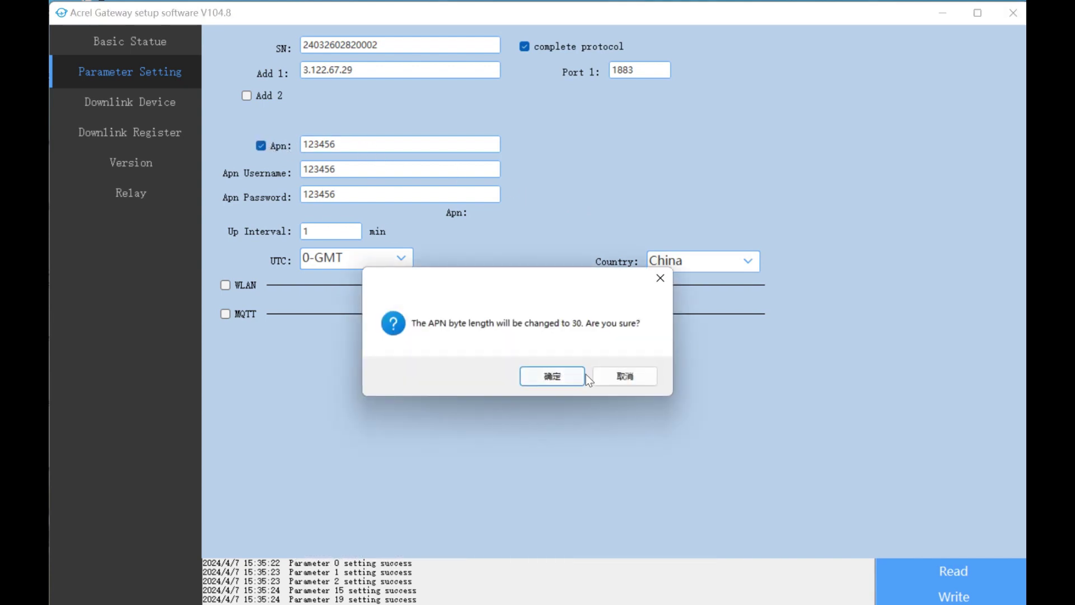
click(555, 376)
click(539, 370)
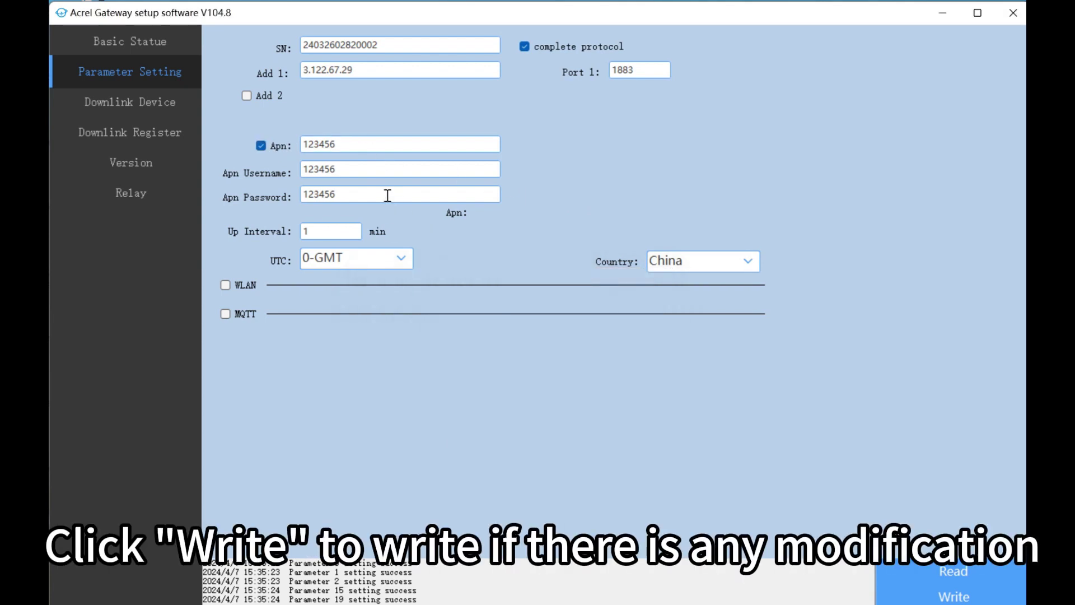
double_click(340, 170)
double_click(358, 194)
double_click(343, 144)
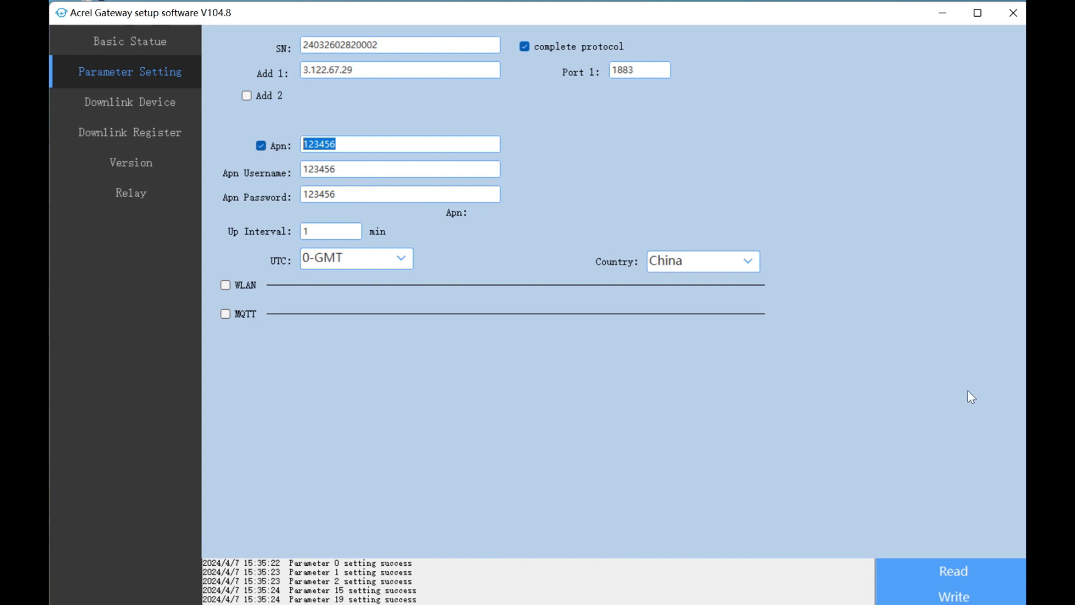
- Write the APN settings to the gateway, enable WLAN, and read its current settings
click(1012, 598)
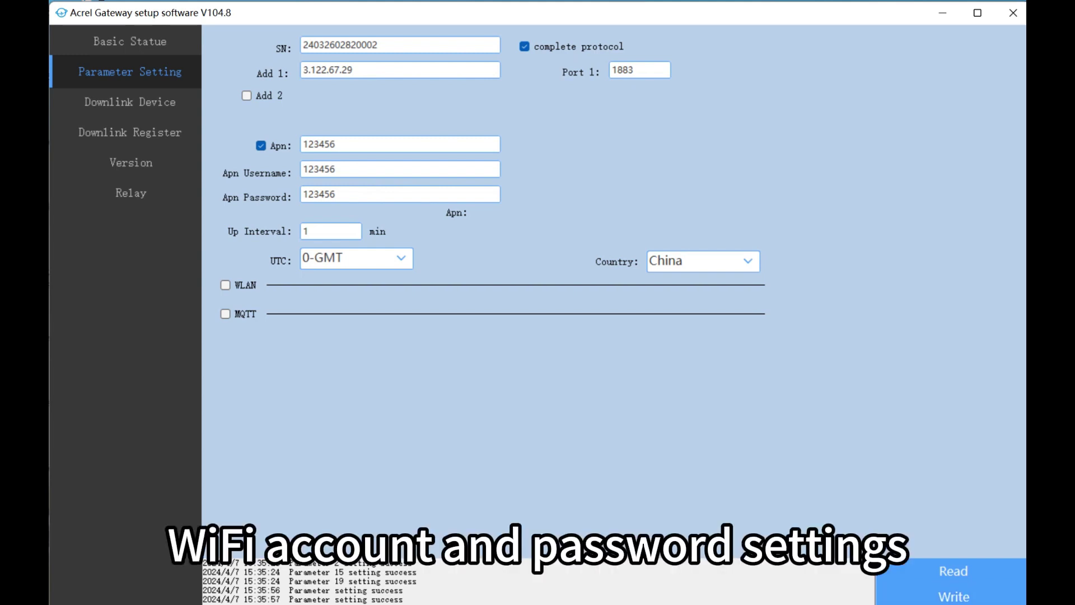
click(226, 284)
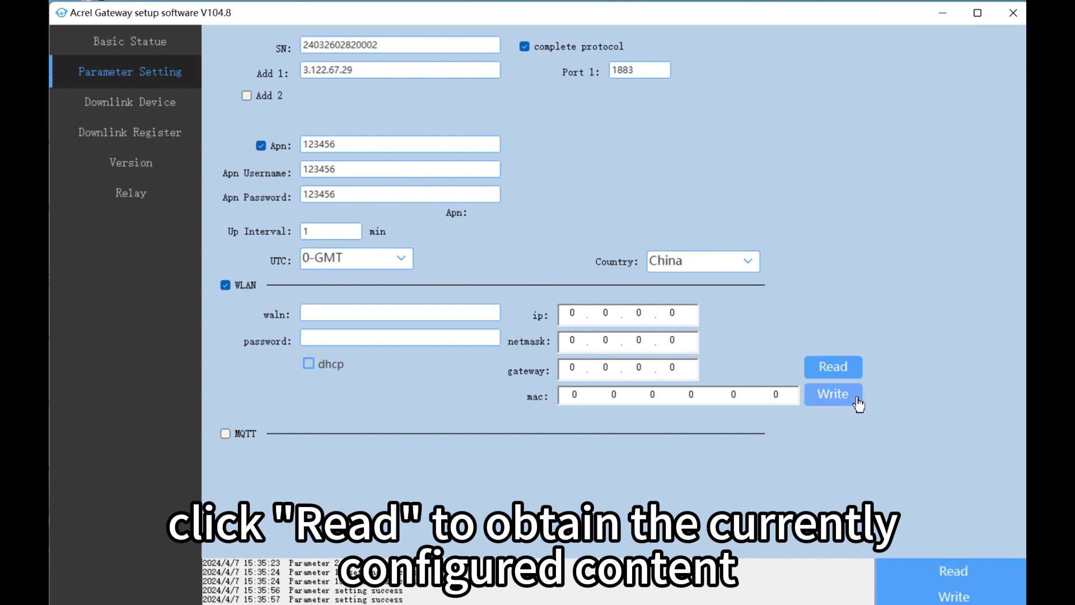
click(834, 366)
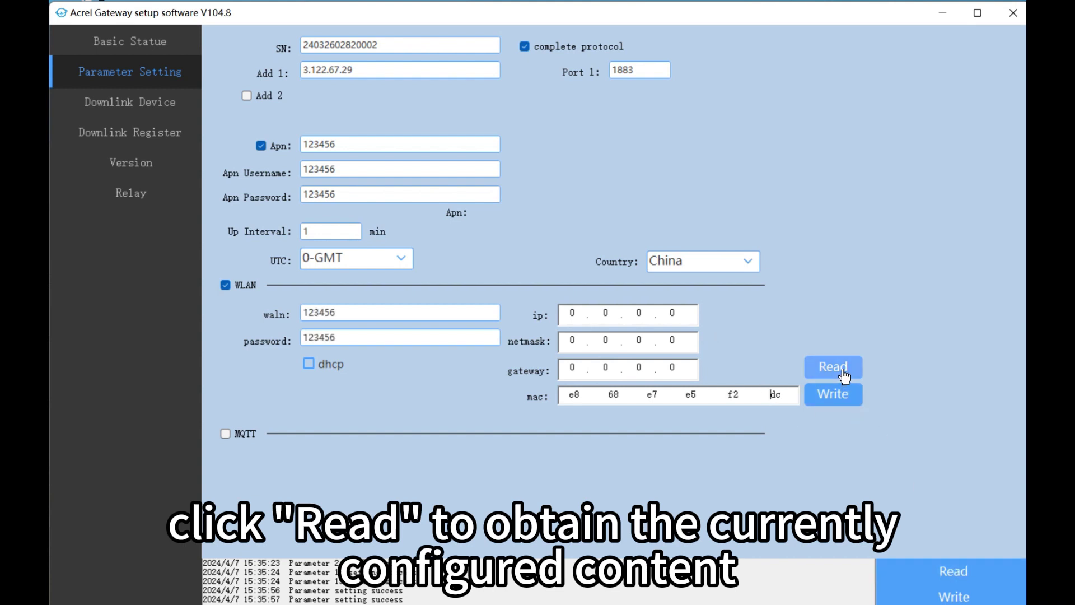
double_click(781, 394)
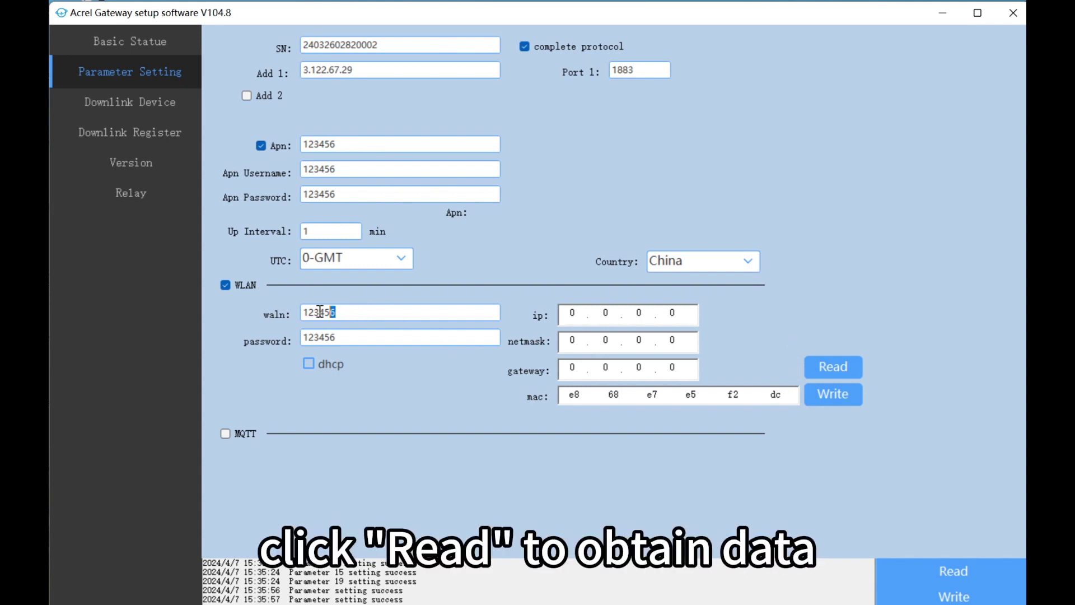
drag(341, 312, 218, 311)
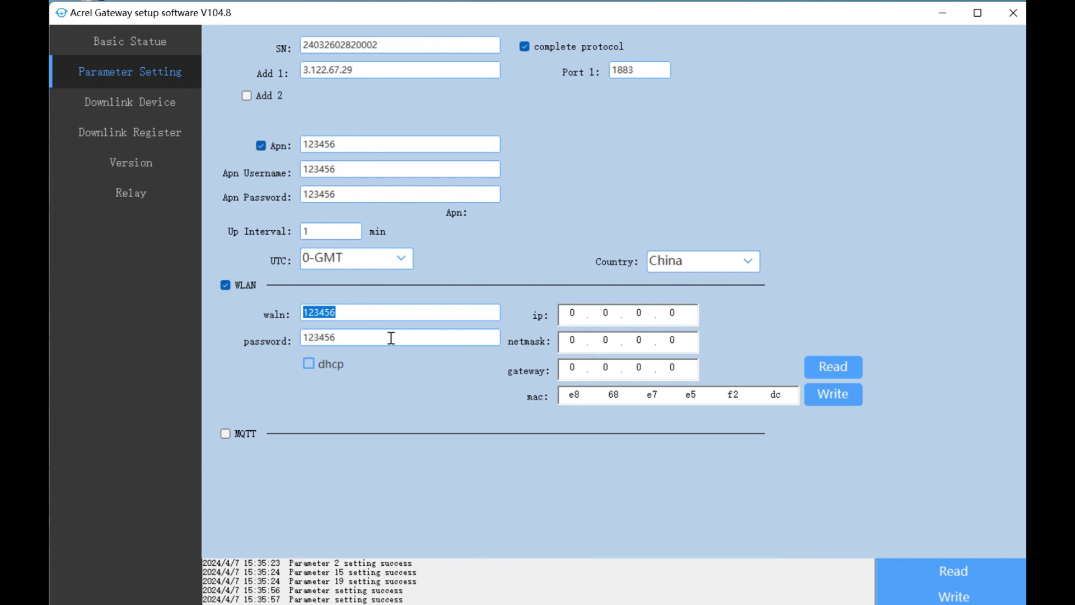
drag(389, 338, 191, 340)
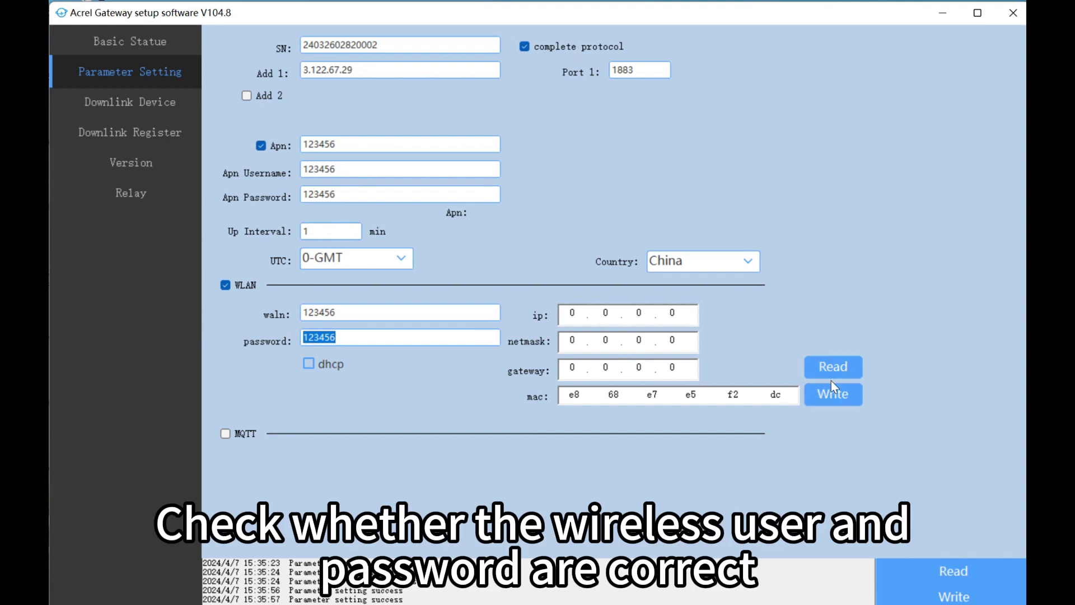
click(835, 395)
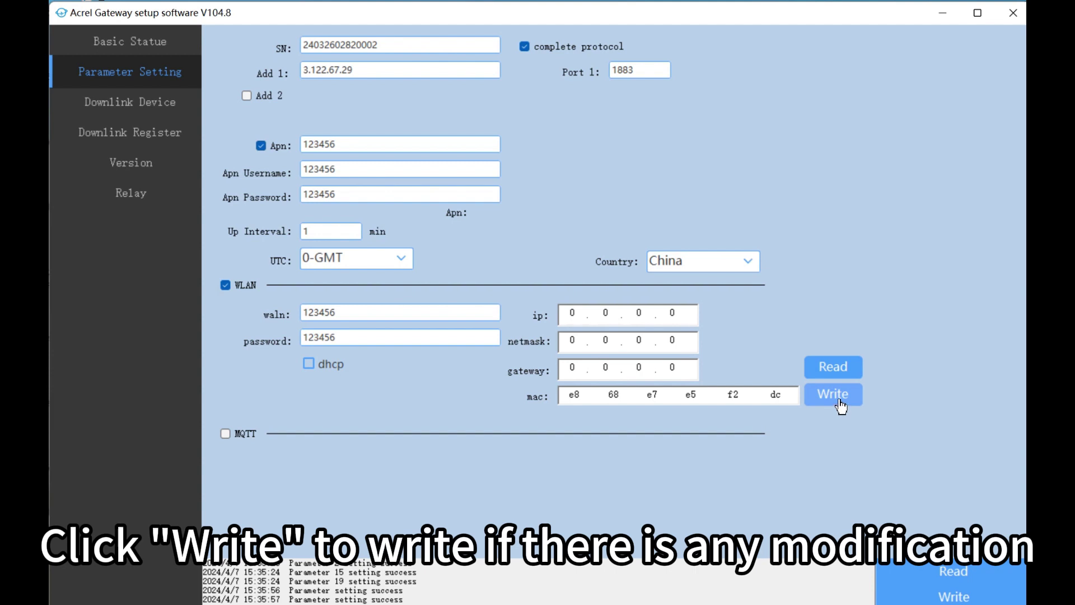
- Write the WLAN settings to the gateway, then verify server 3.122.67.29 and port 1883
click(841, 404)
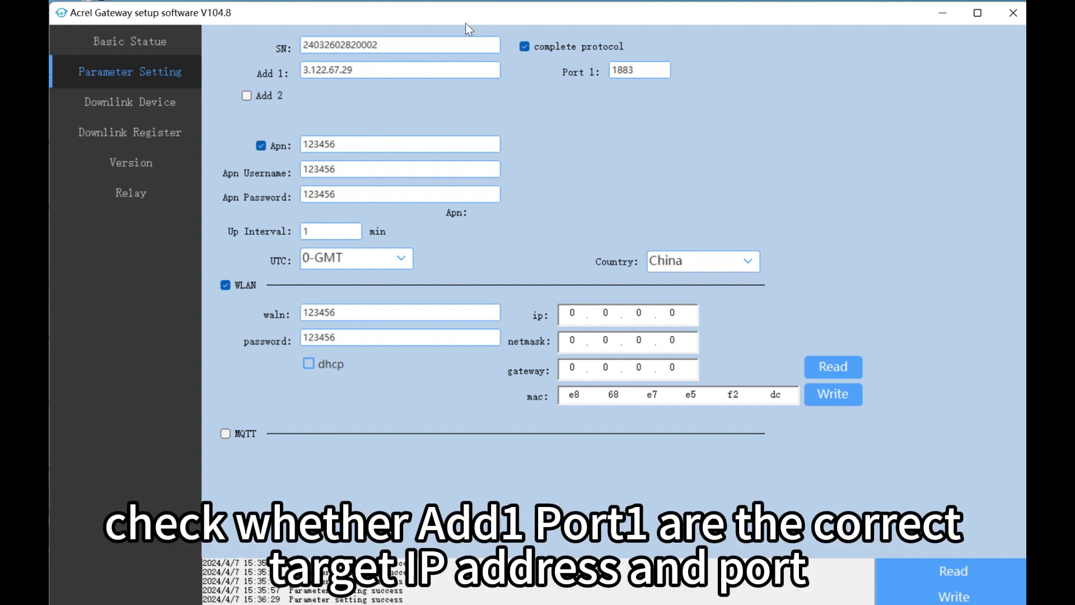
drag(370, 69, 244, 83)
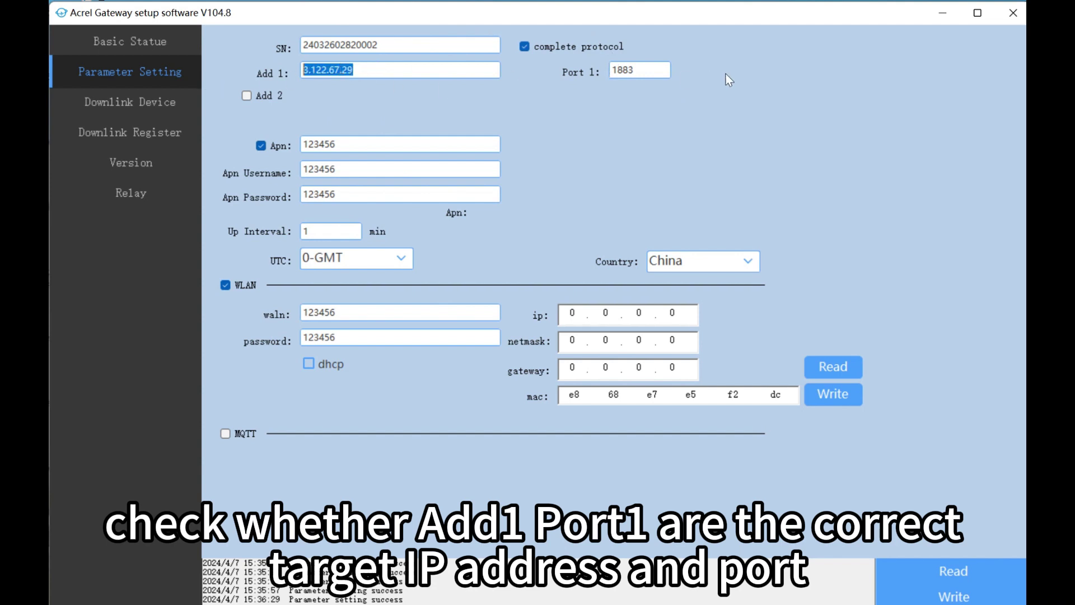
drag(650, 71, 605, 70)
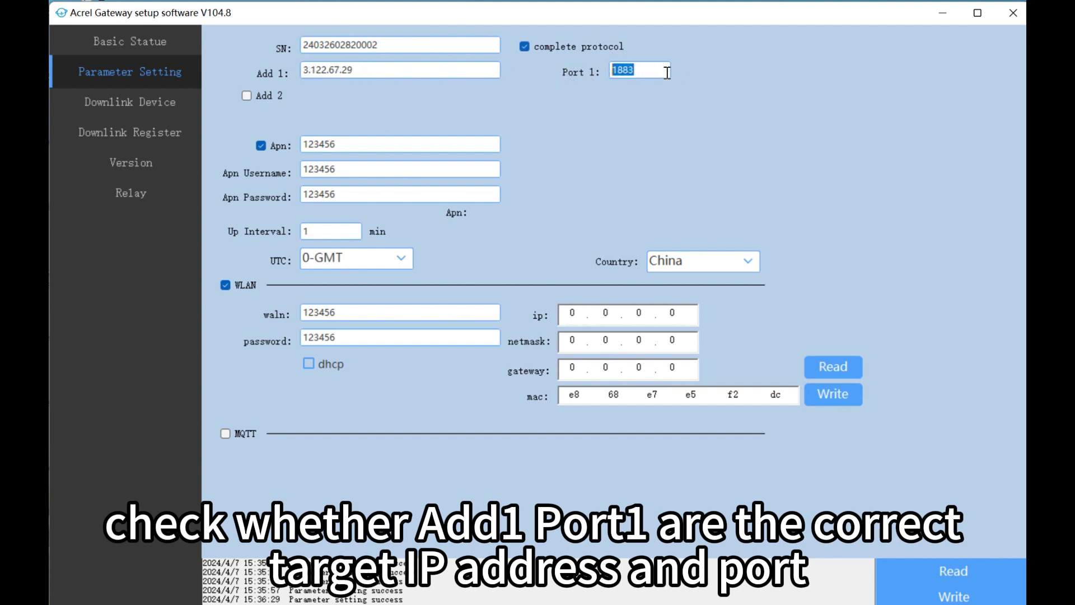